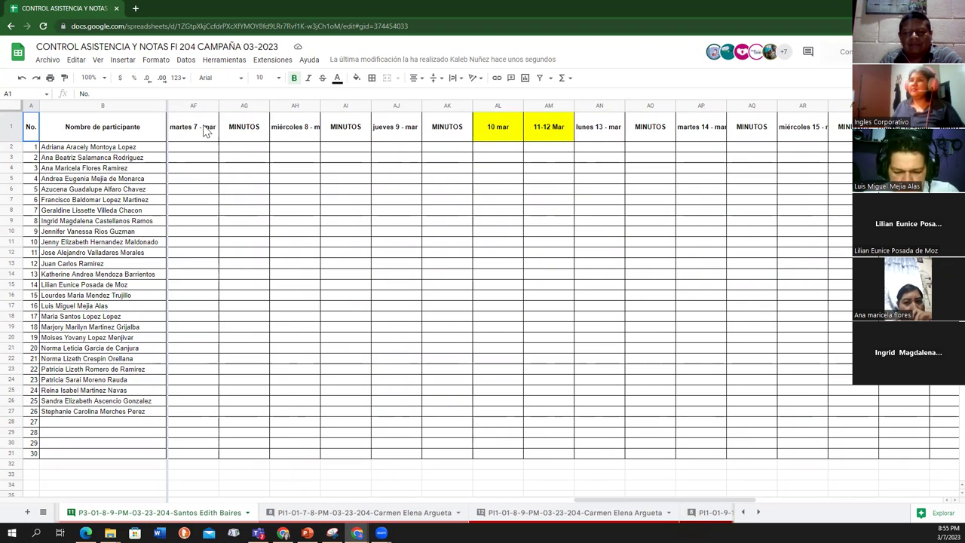
Enter attendance 1 for participants No. 1 and No. 2 in the martes 7 - mar column
left_click(194, 151)
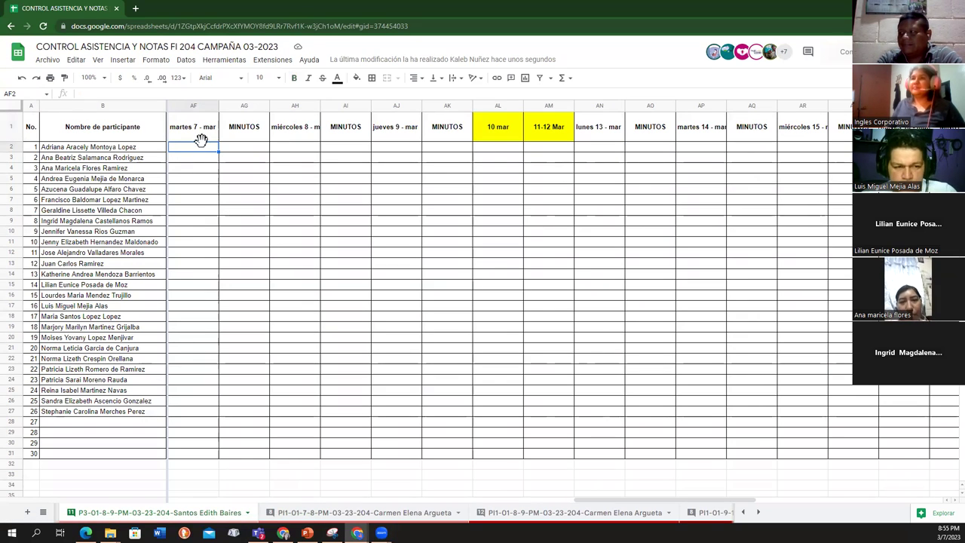
type("1")
key("Return")
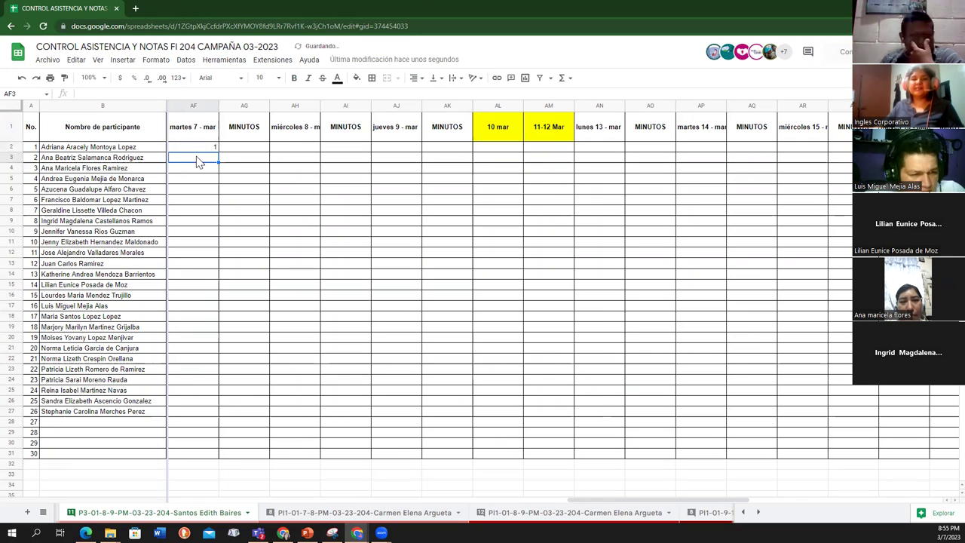
type("1")
key("Return")
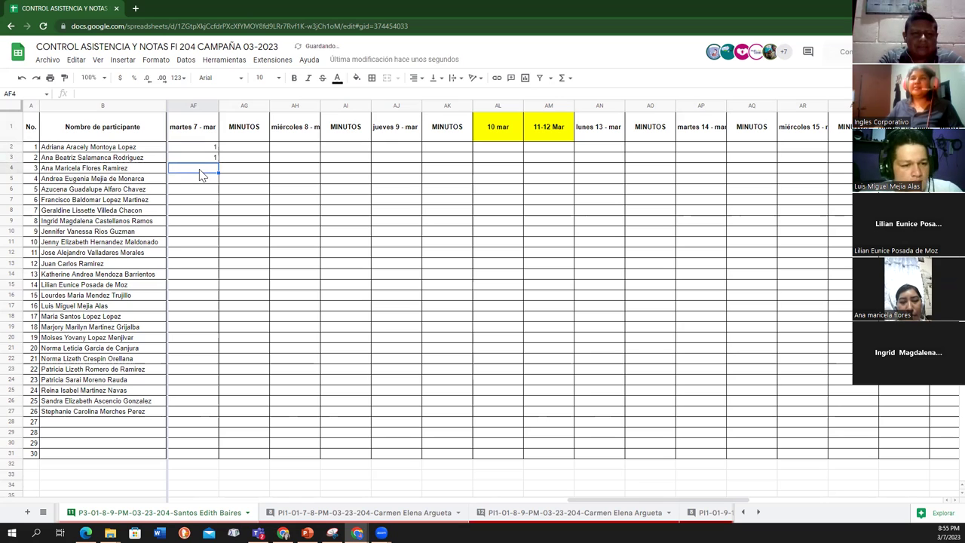
Record attendance 1 for participants No. 3 and No. 4 under martes 7 - mar
type("11111111")
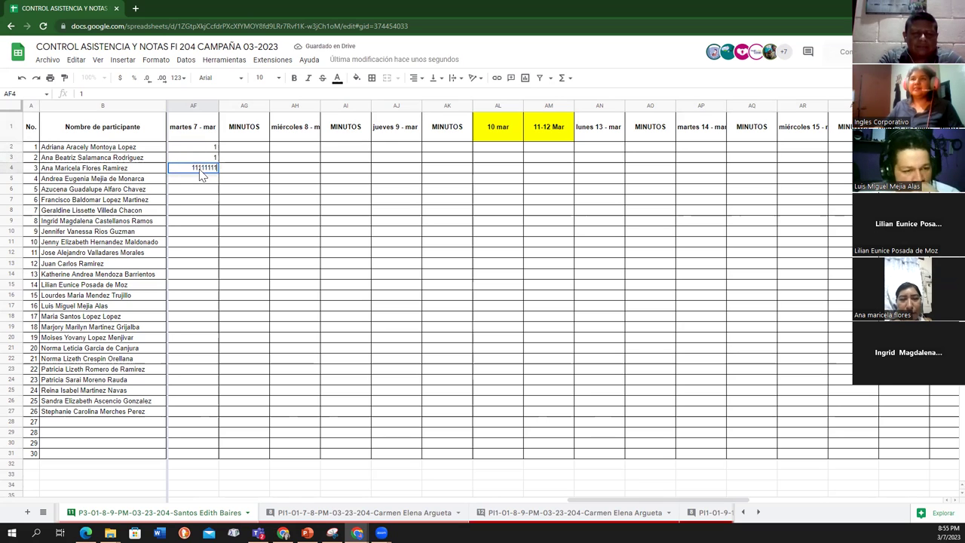
key("BackSpace")
key("BackSpace")
key("BackSpace")
key("BackSpace")
key("BackSpace")
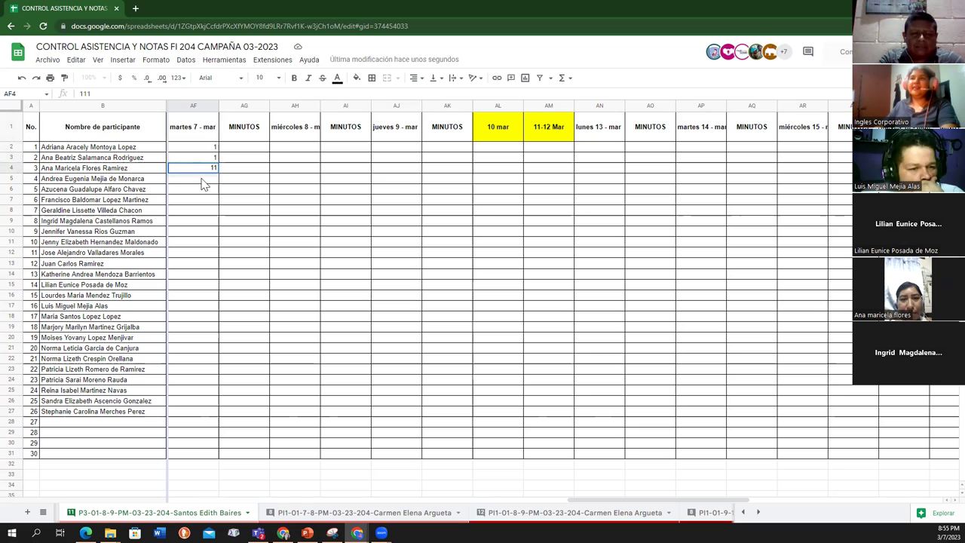
key("BackSpace")
key("Return")
type("1")
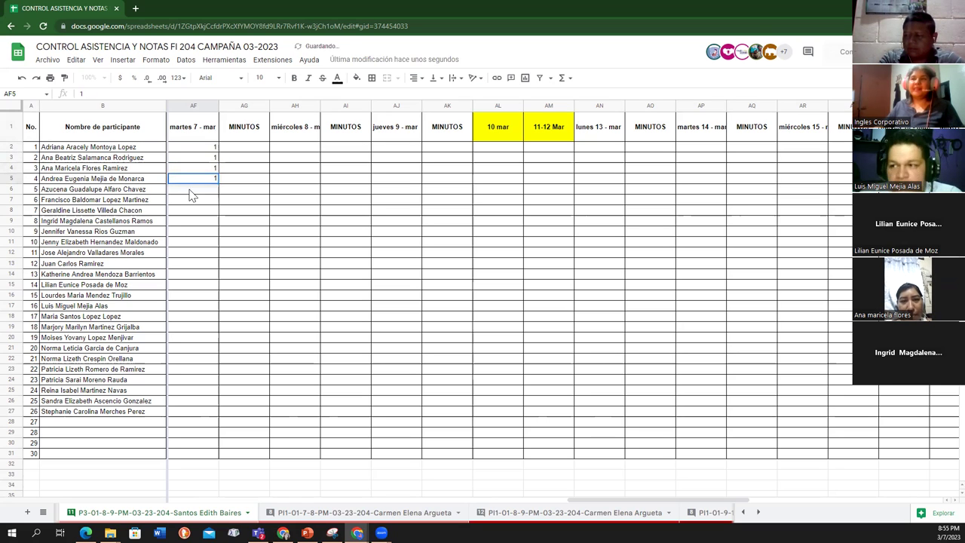
key("Return")
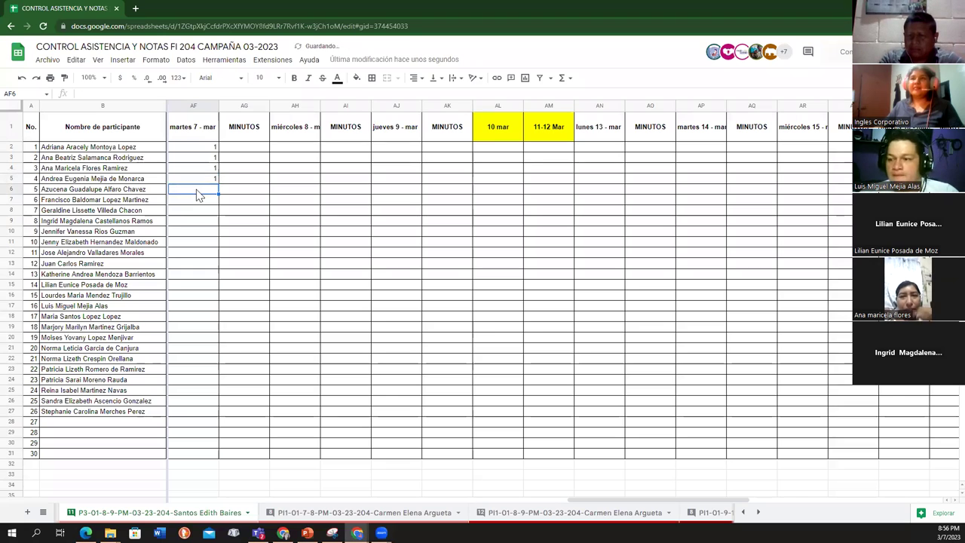
Enter 1 for participants No. 5 and No. 6 and 0 for No. 7 in the martes 7 - mar column
type("1")
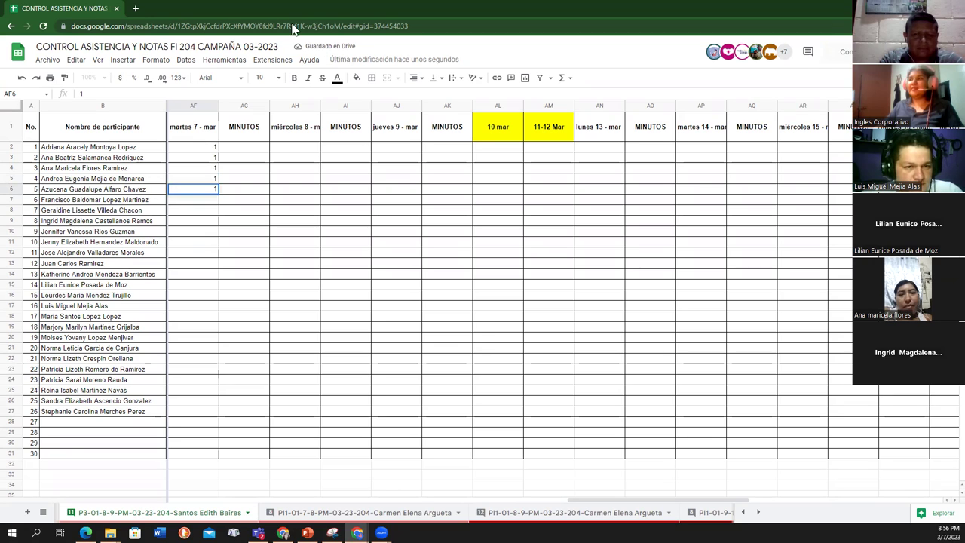
left_click(199, 204)
type("1")
left_click(208, 213)
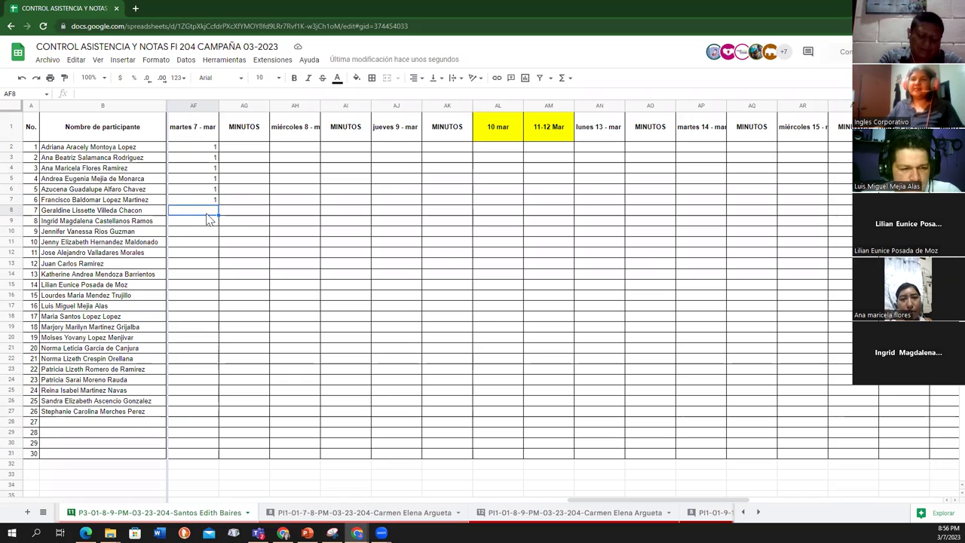
type("0")
key("Return")
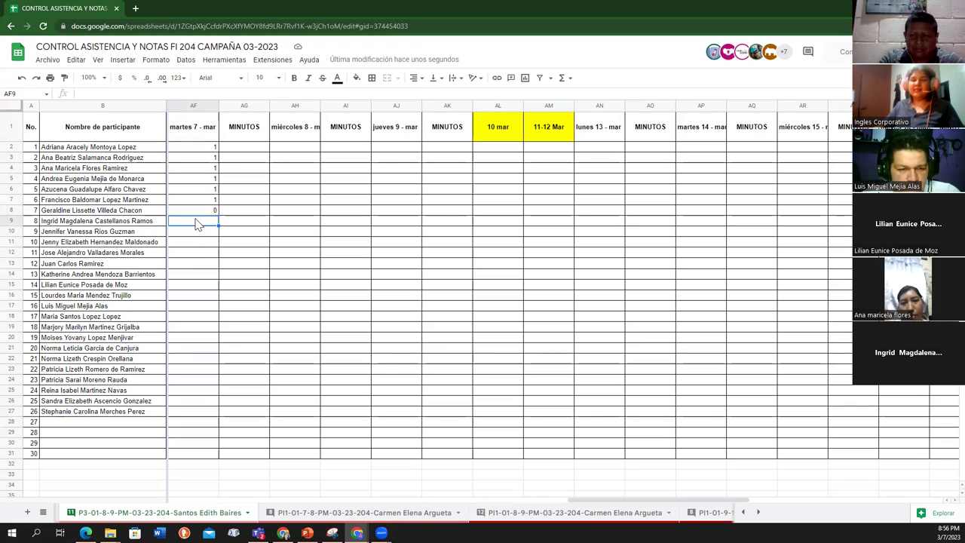
Enter attendance 1 for participants No. 8 through No. 12 in the martes 7 - mar column
type("1")
key("Return")
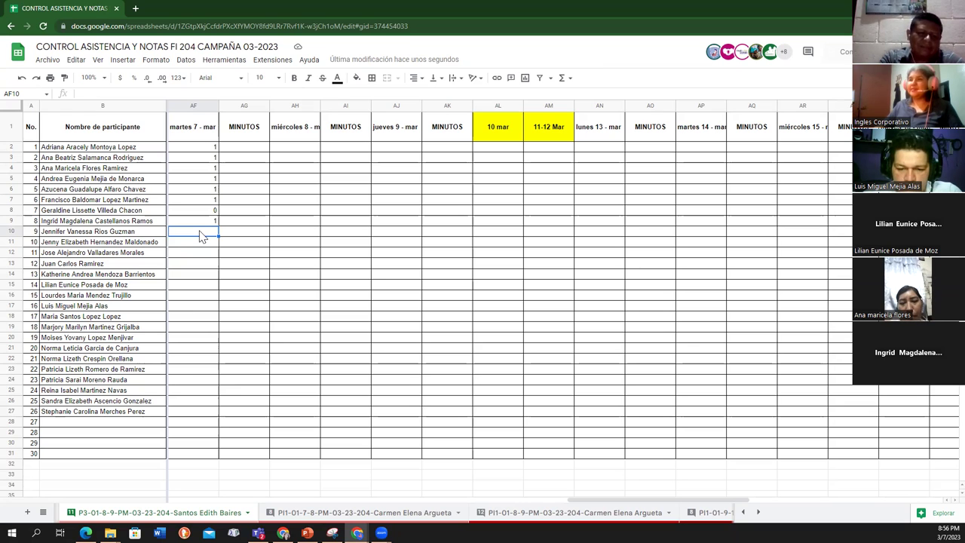
type("1")
left_click(201, 247)
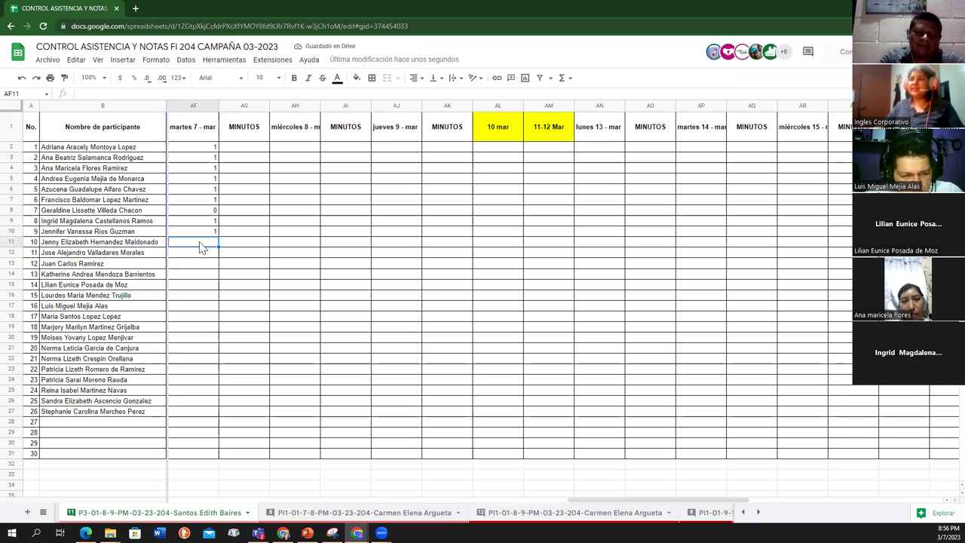
type("1")
left_click(206, 256)
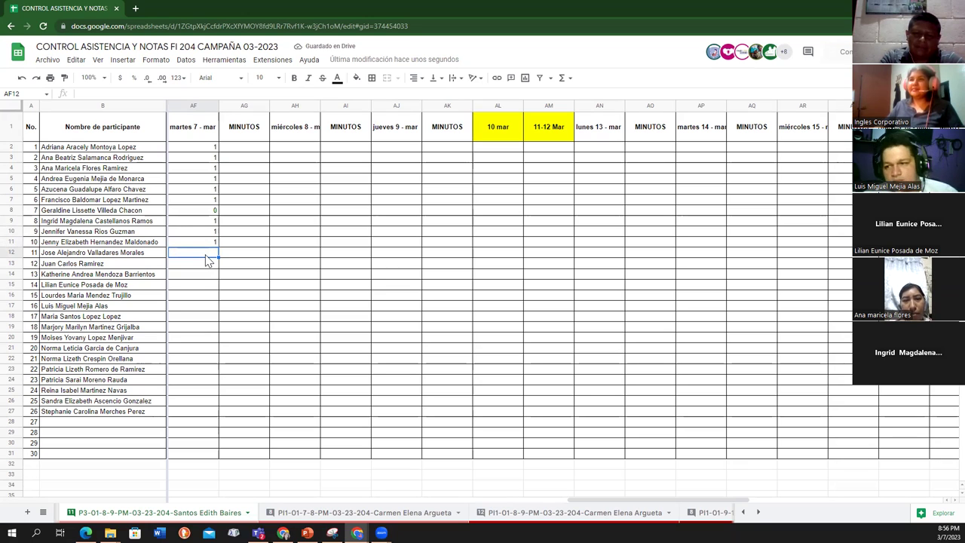
type("1")
left_click(209, 268)
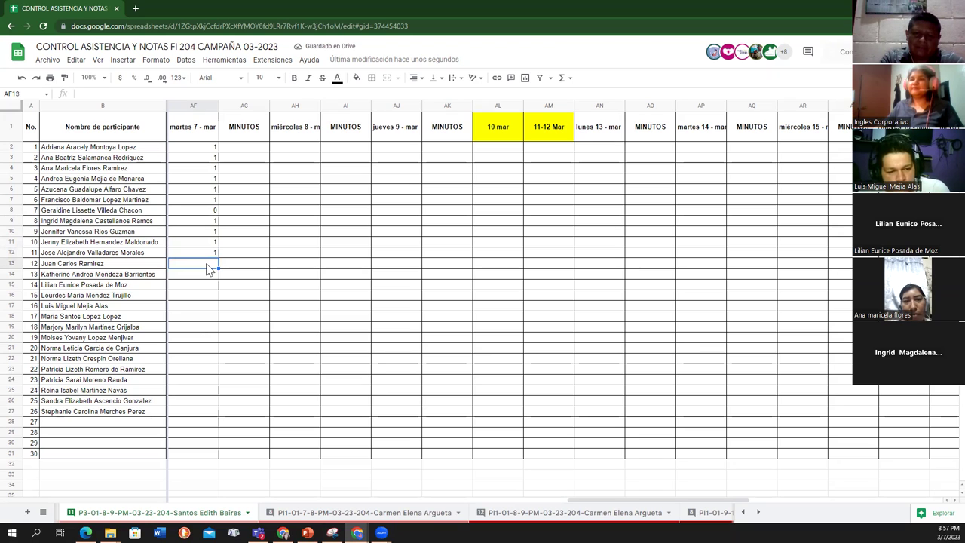
type("1")
left_click(205, 278)
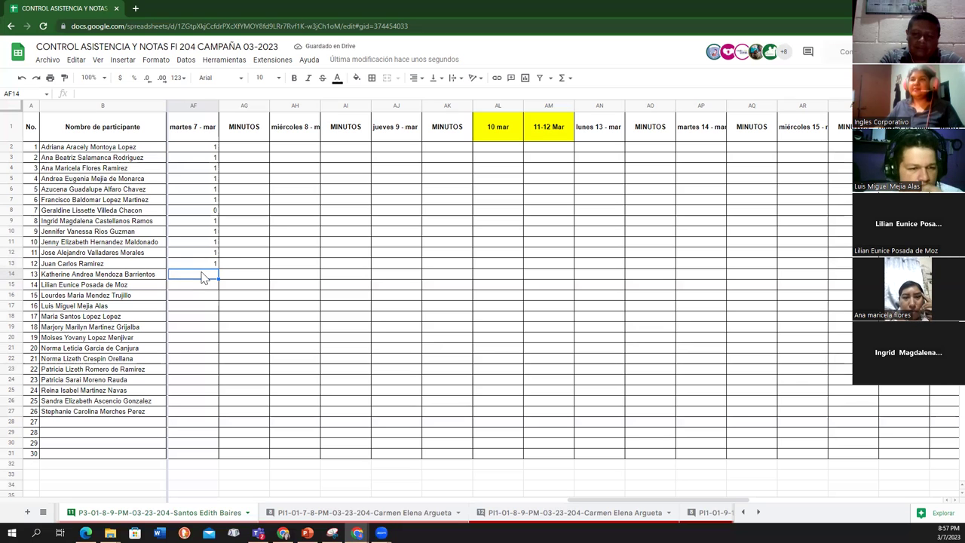
Record 0 for participant No. 13, 1 for No. 14 and 0 for No. 15 under martes 7 - mar
type("0")
key("Return")
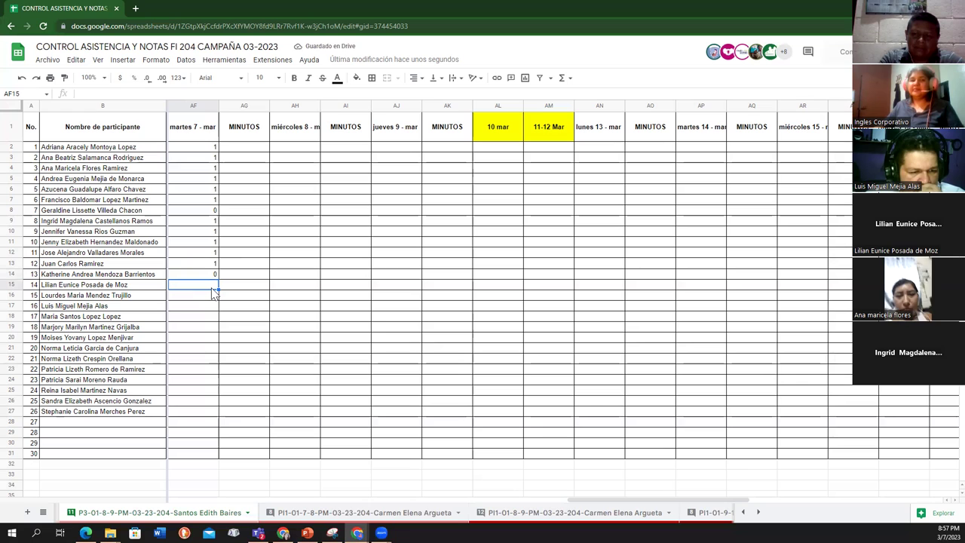
type("1")
key("Return")
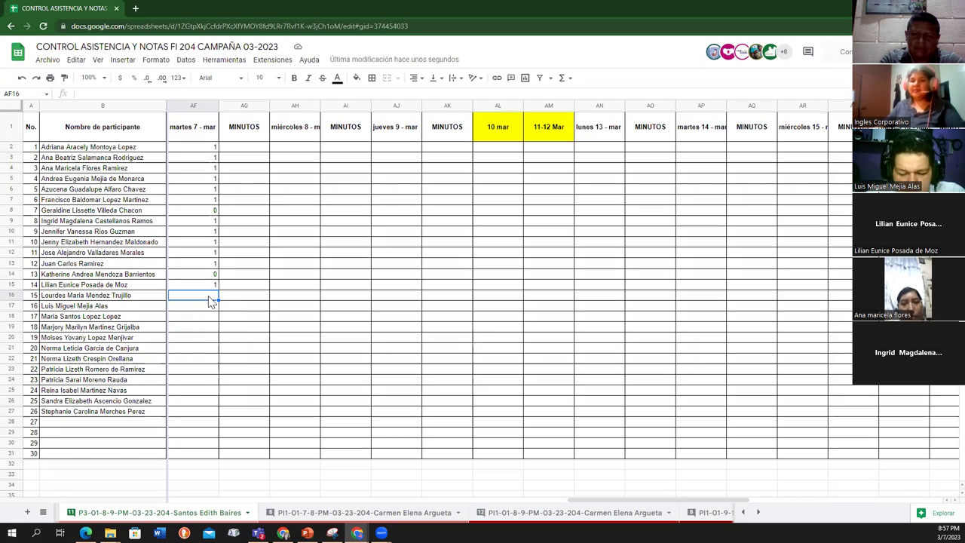
type("0")
key("Return")
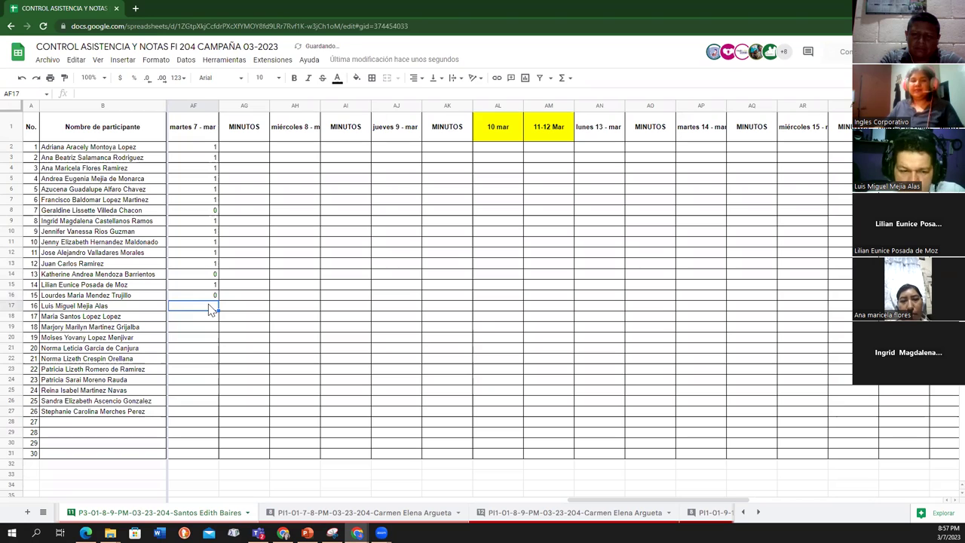
Enter attendance 1 for participants No. 16 through No. 20 in the martes 7 - mar column
type("1")
key("Return")
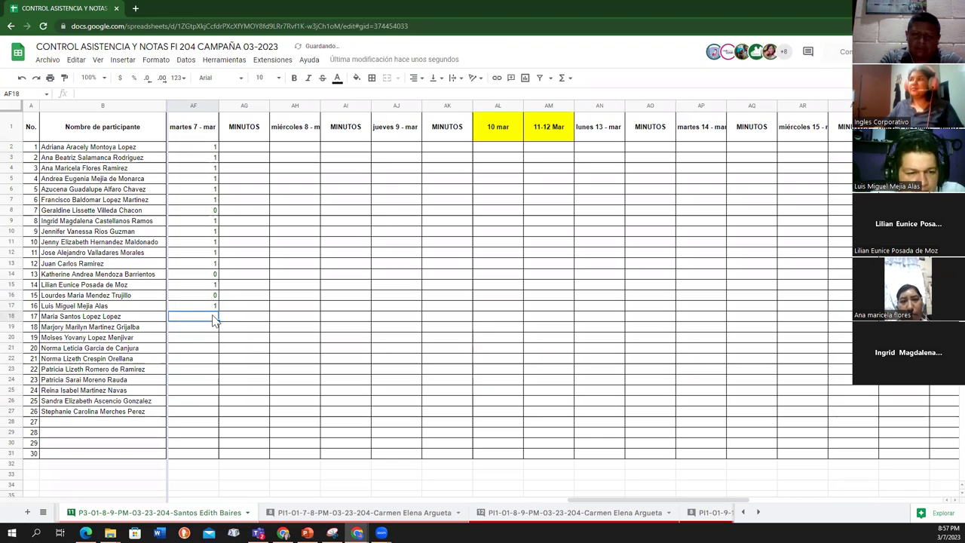
type("1")
key("Return")
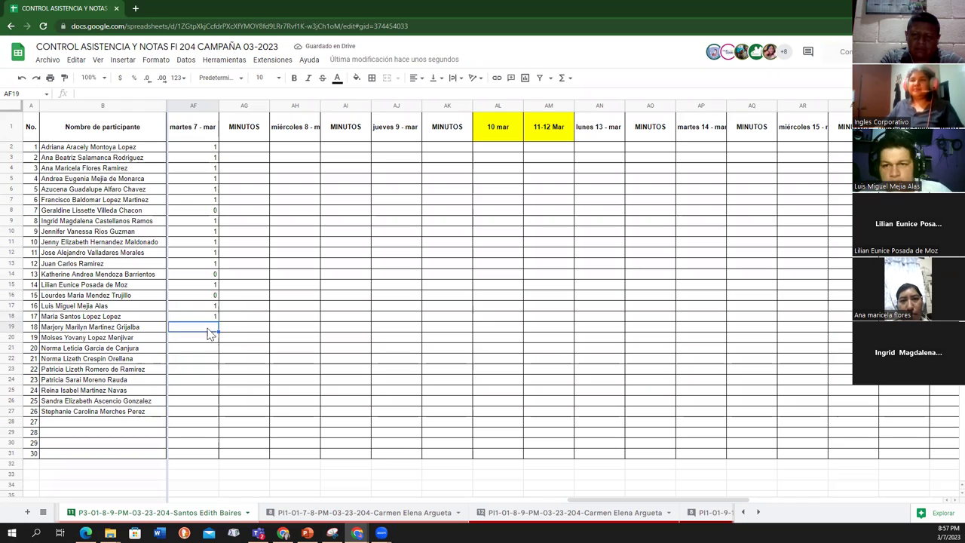
type("1")
key("Return")
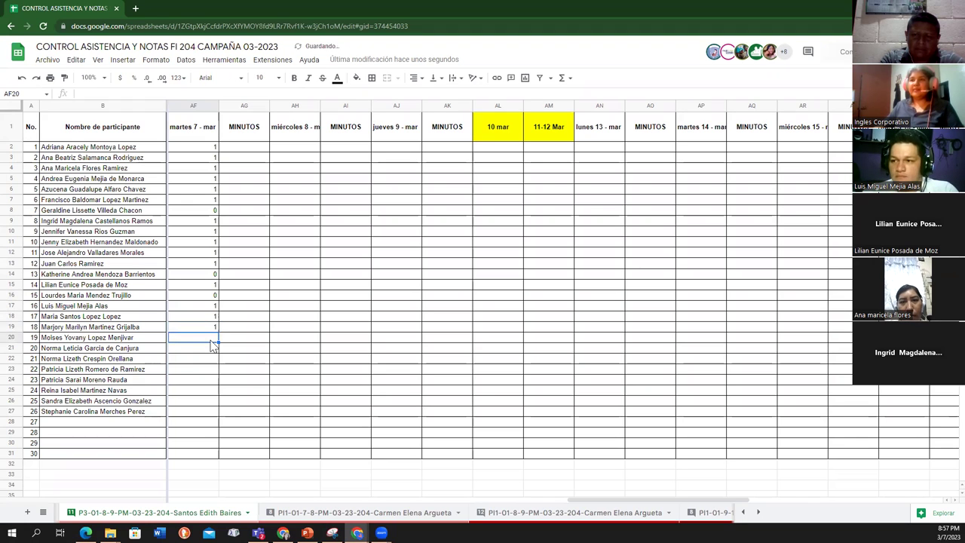
type("1")
key("Return")
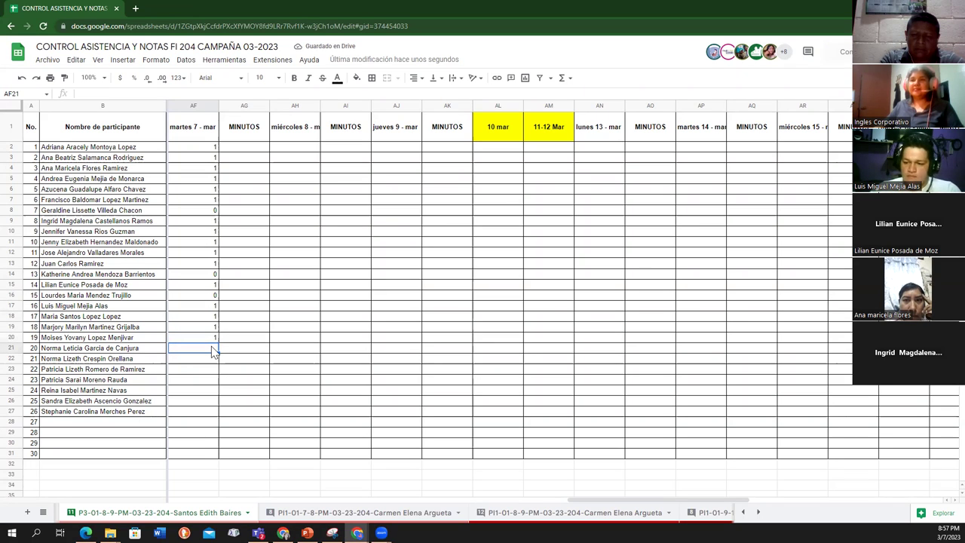
type("1")
left_click(212, 360)
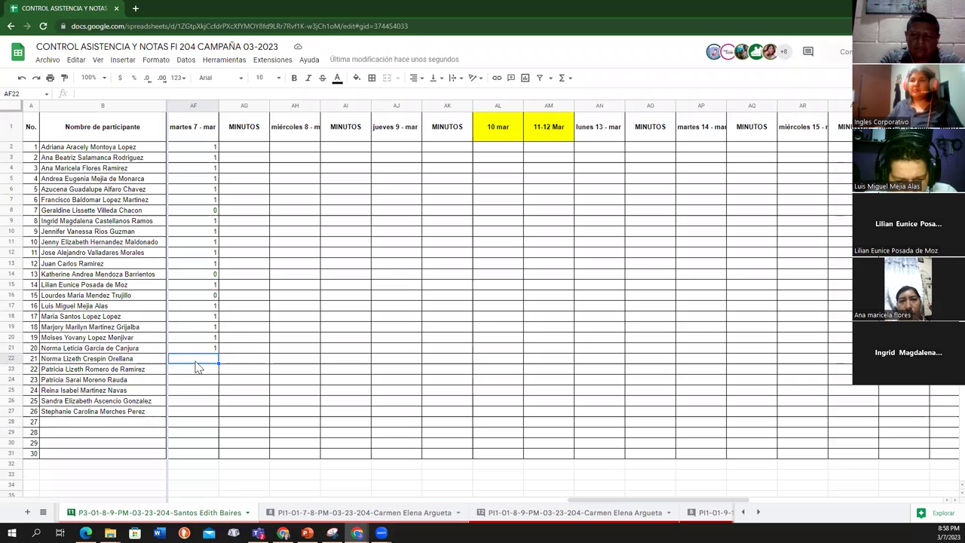
Record 0 for participant No. 21, 1 for No. 22 and 0 for No. 23 under martes 7 - mar
type("0")
key("Return")
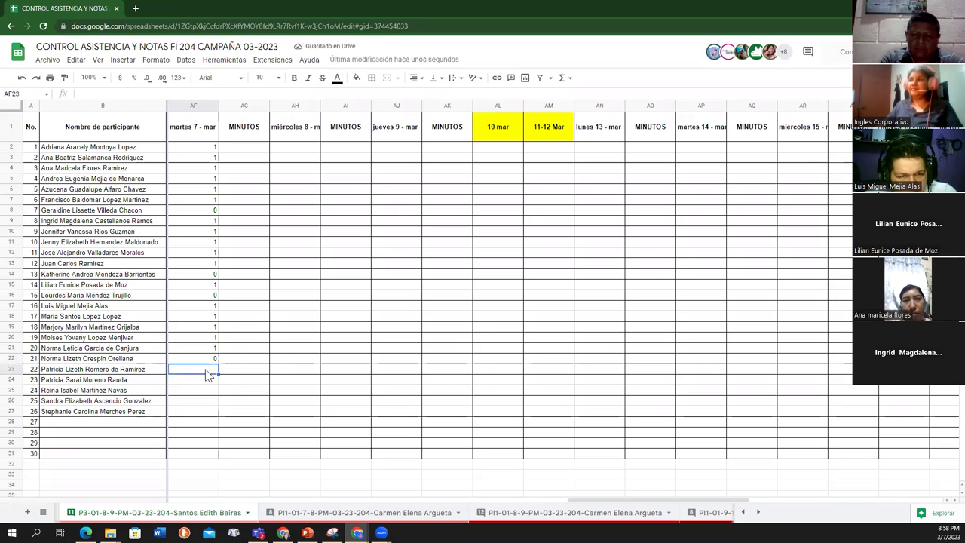
type("1")
key("Return")
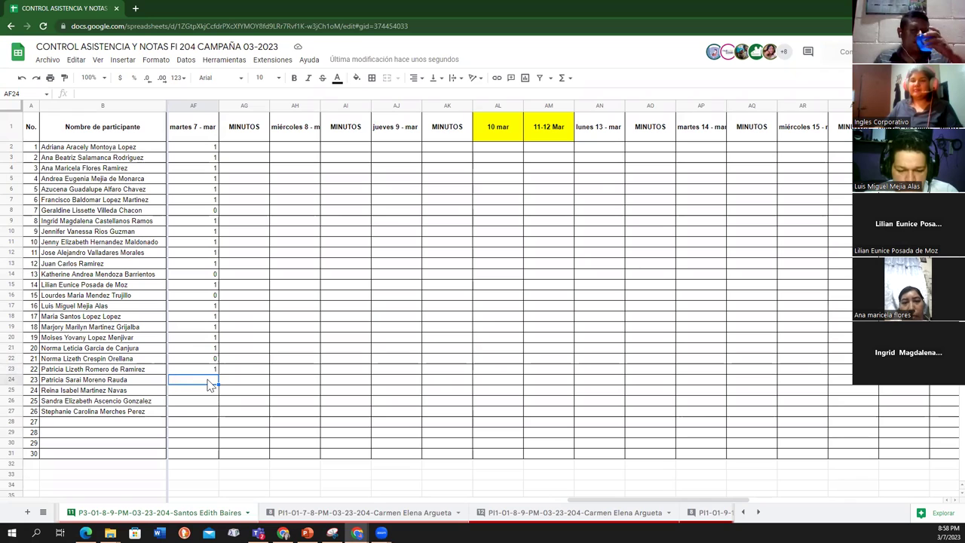
type("0")
key("Return")
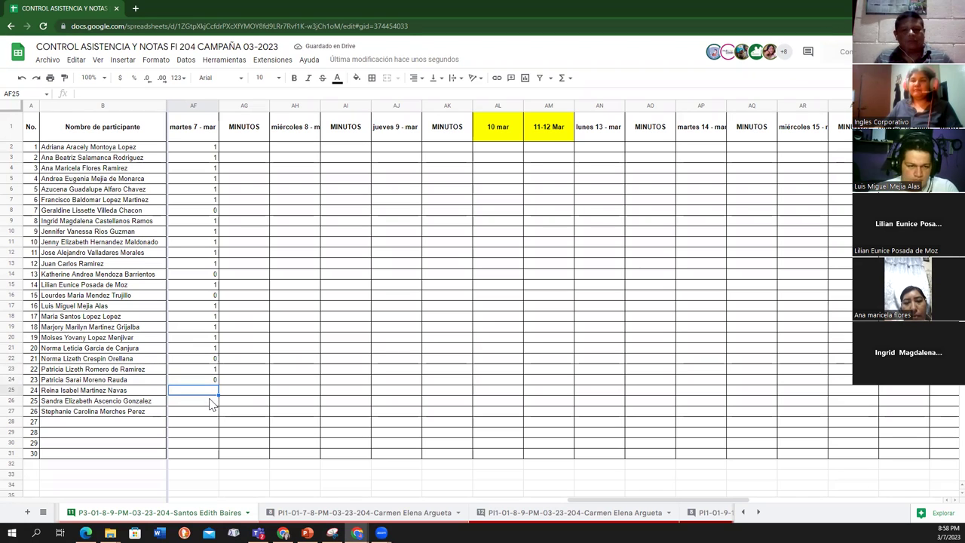
Enter attendance 1 for participants No. 24 through No. 26 in the martes 7 - mar column
type("1")
key("Return")
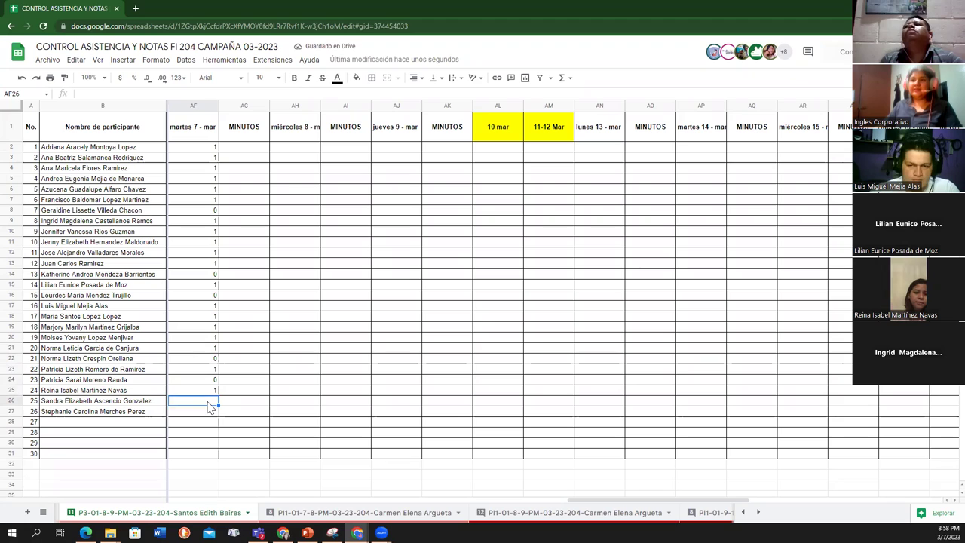
type("1")
key("Return")
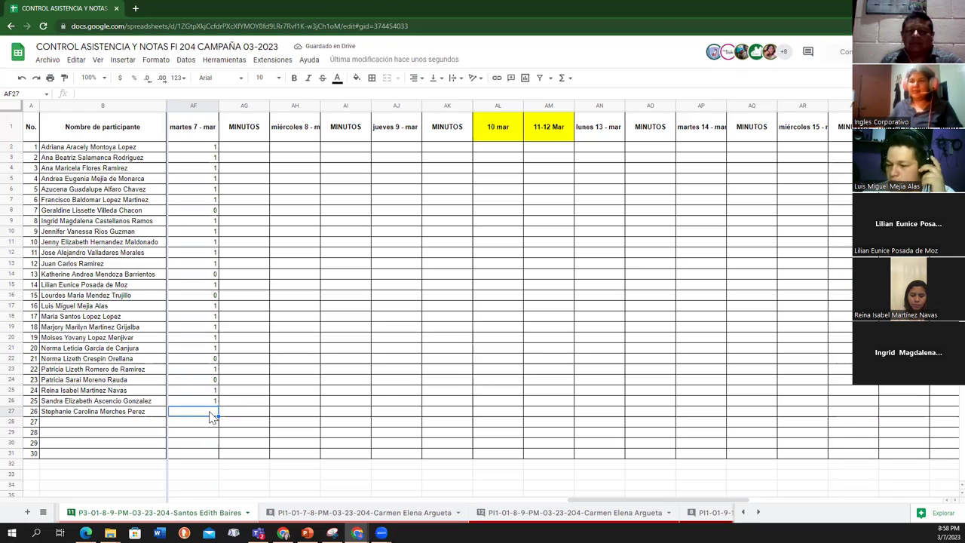
type("1")
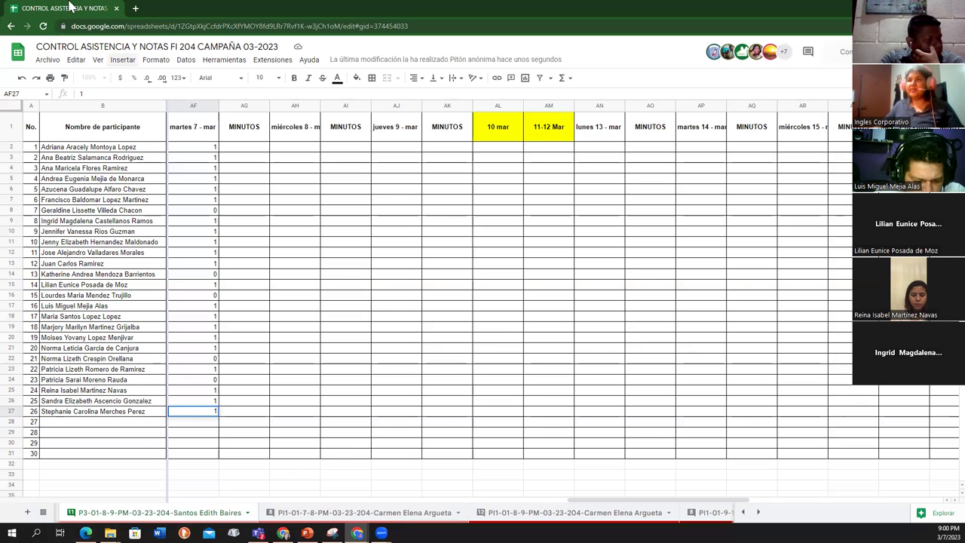
left_click(758, 513)
left_click(758, 512)
left_click(758, 513)
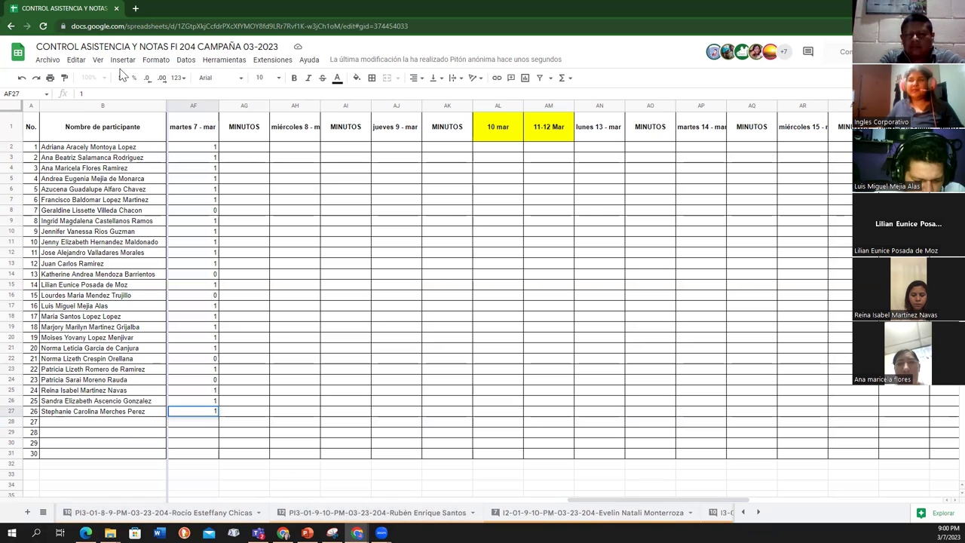